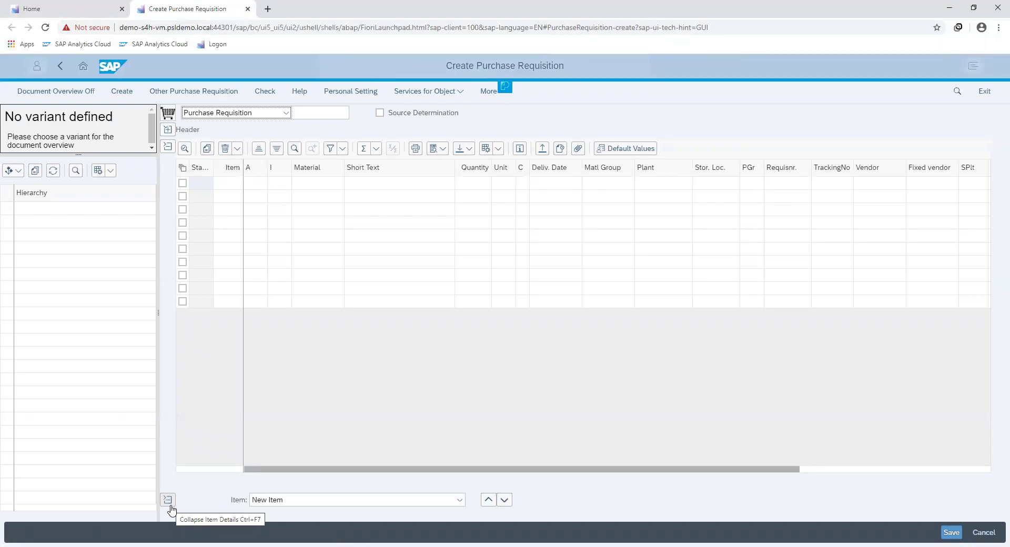
Enter material 86 in the first item row, dismissing the material search without a selection.
click(330, 183)
text(86)
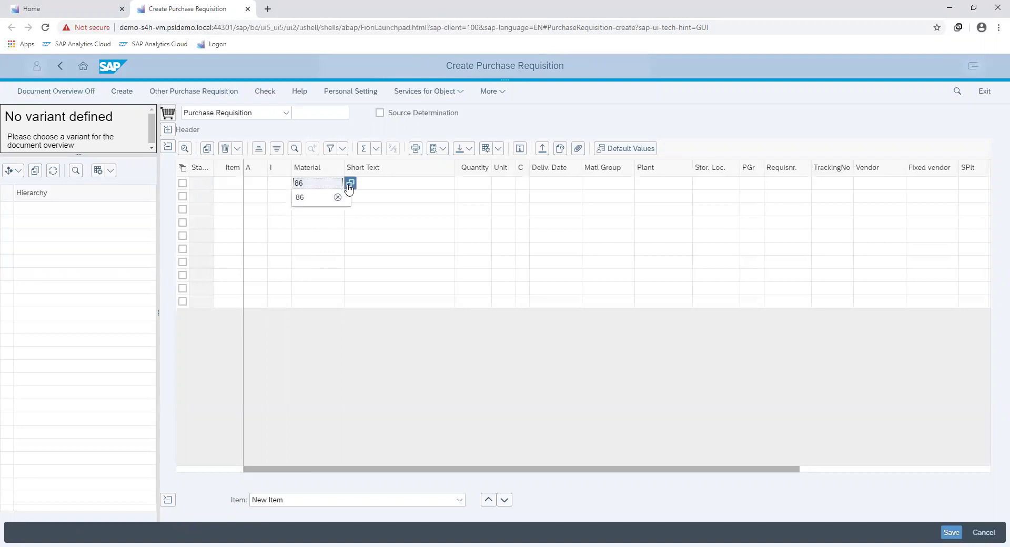
click(350, 184)
click(350, 184)
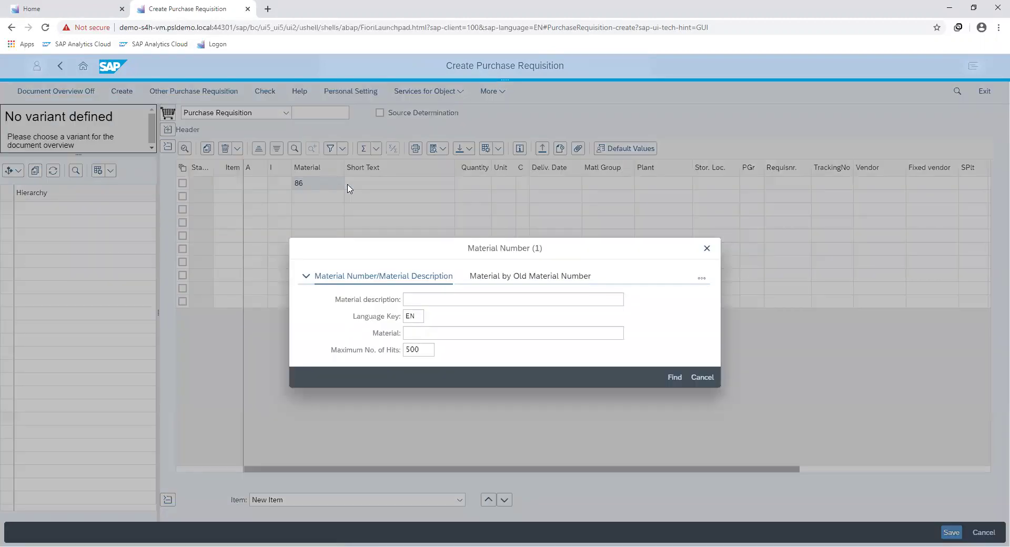
click(706, 378)
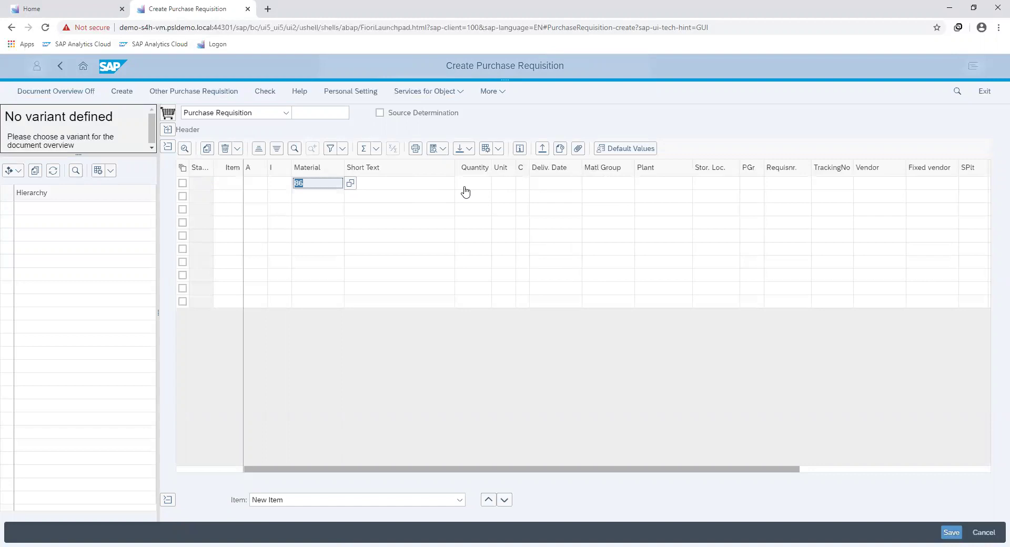
Set the item quantity to 160 and the delivery date to 05/27/2020.
click(465, 189)
text(1)
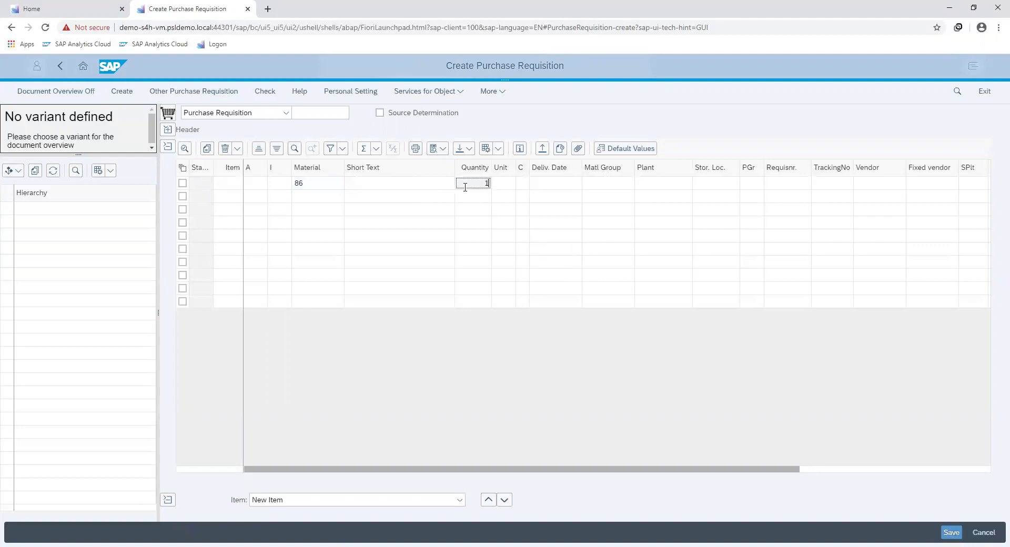
text(80)
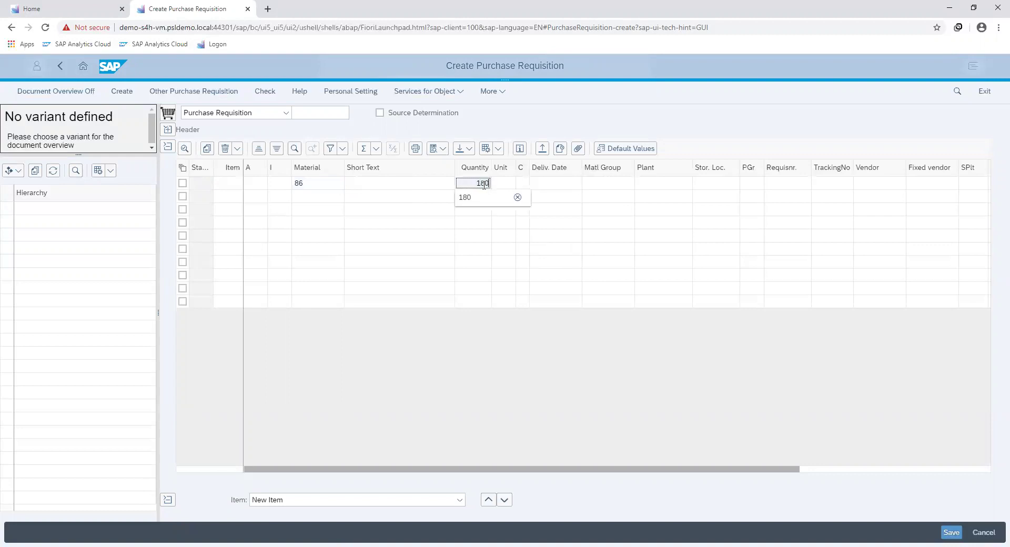
key(BackSpace)
key(BackSpace)
text(60)
click(580, 183)
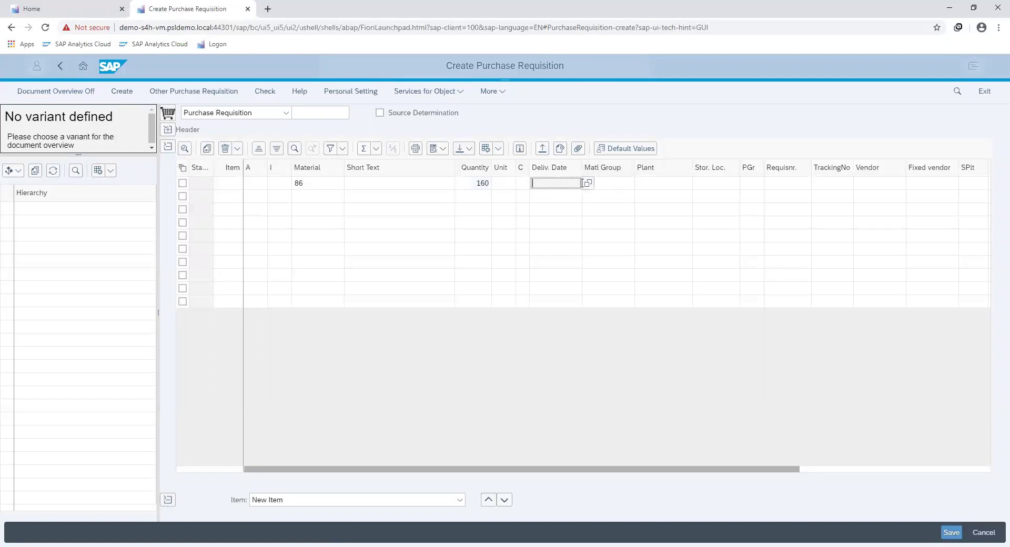
click(588, 182)
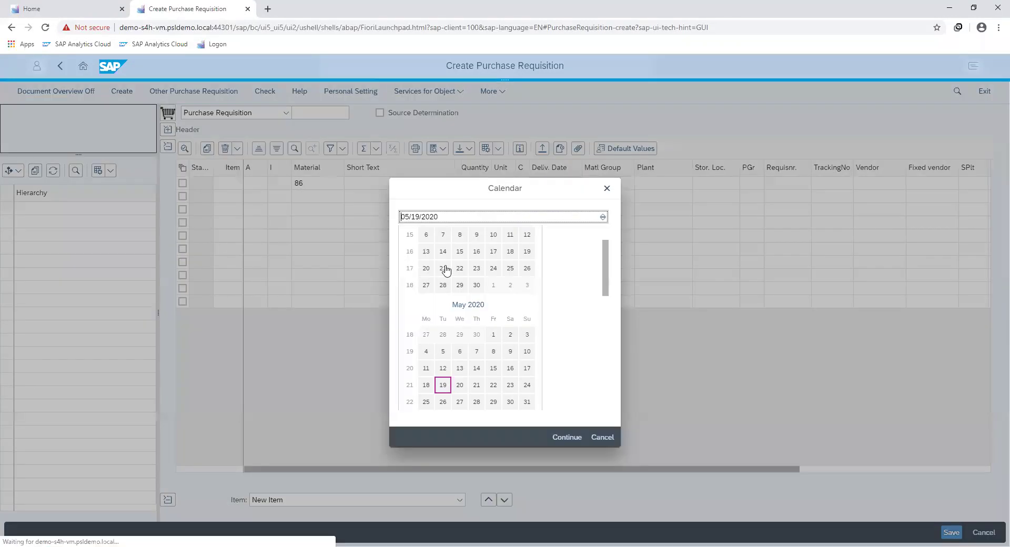
double_click(459, 402)
Enter plant 1710, storage location 171A and purchasing group 001 for the item.
click(658, 182)
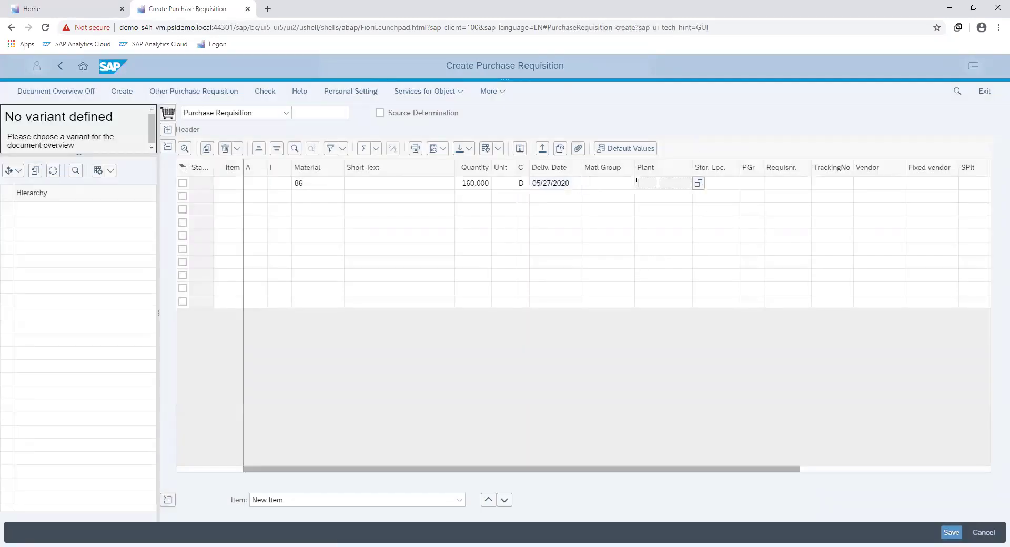
text(1710)
click(730, 183)
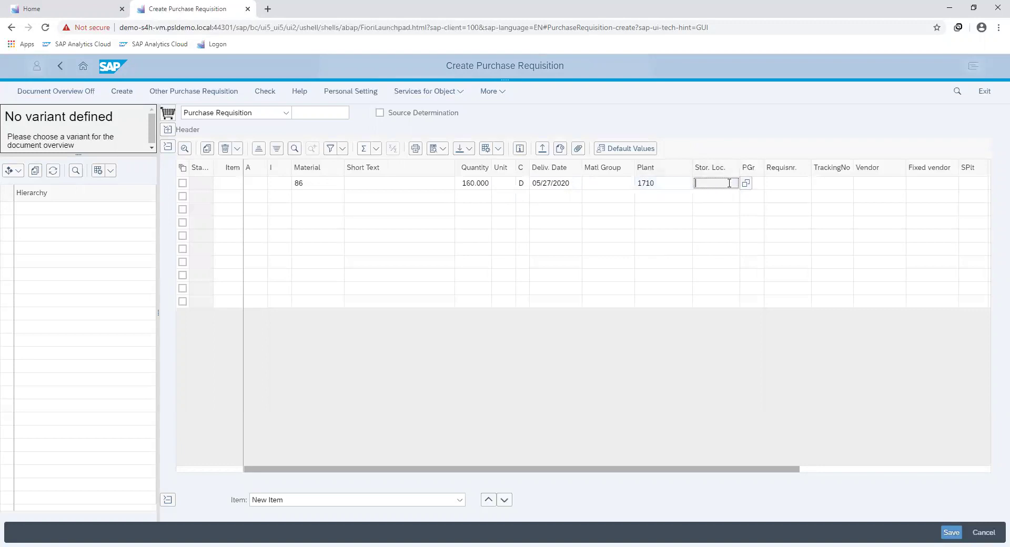
text(171A)
click(763, 182)
text(001)
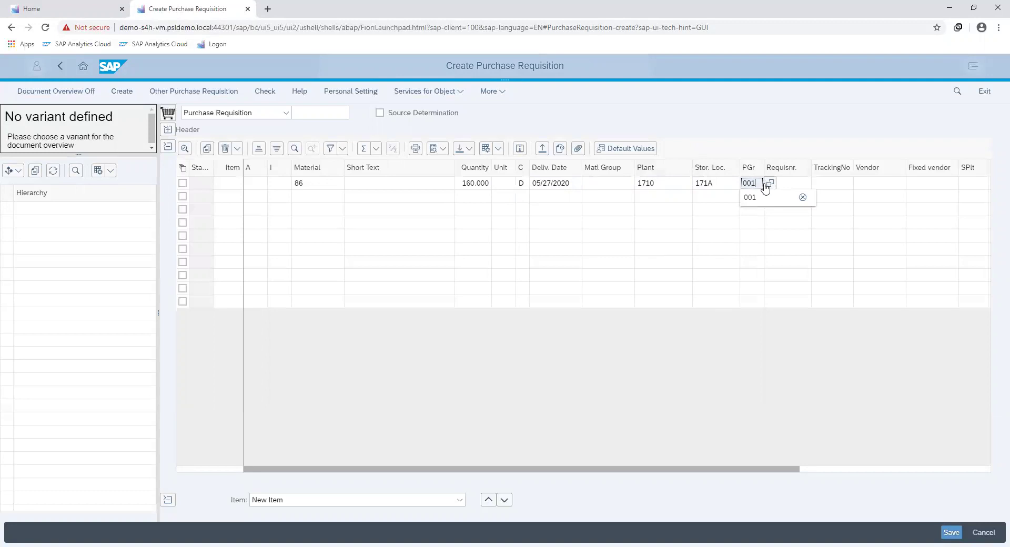
click(808, 183)
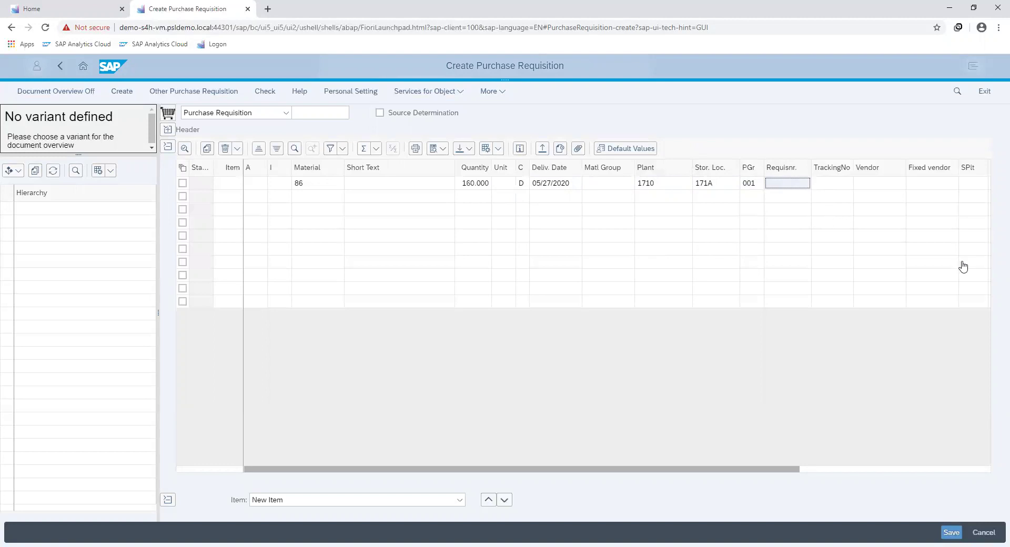
Validate the item line as item 10, 3mm Pipe, and leave its 50.00 valuation price unchanged.
key(Return)
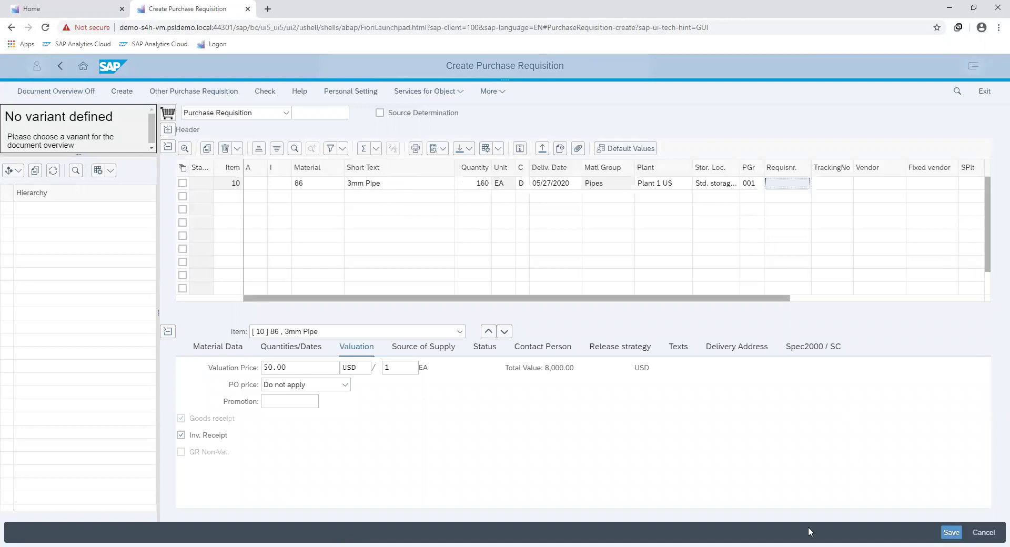
click(288, 370)
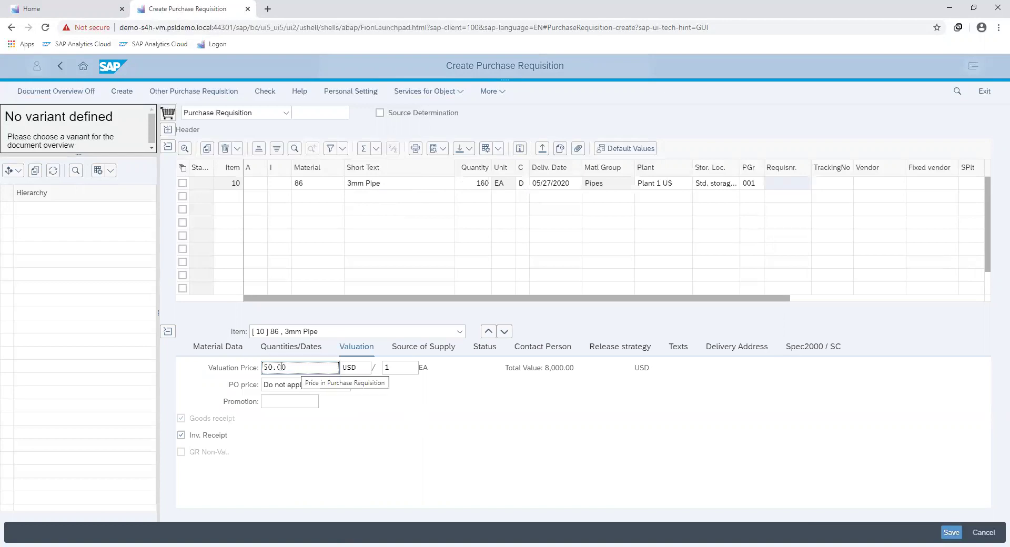
double_click(291, 367)
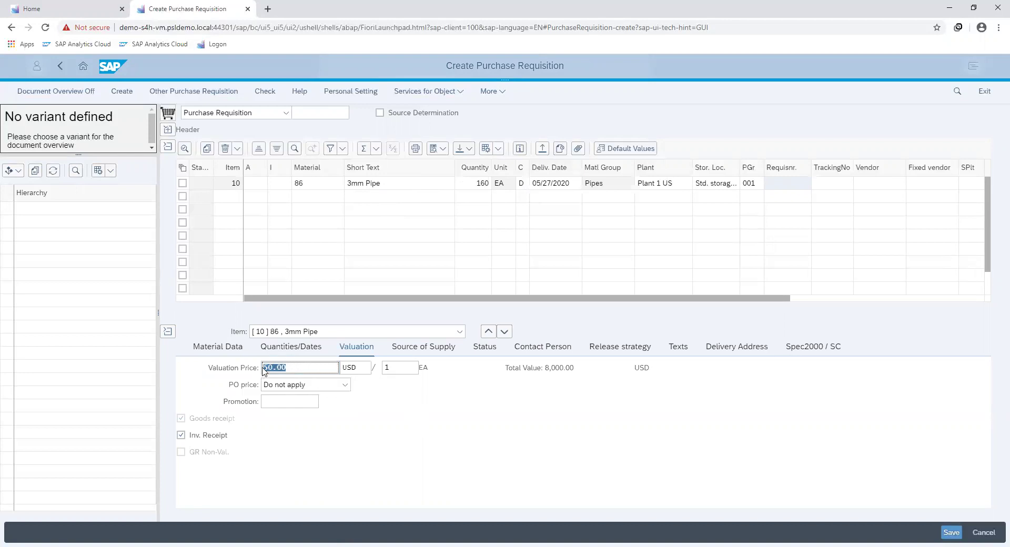
click(314, 372)
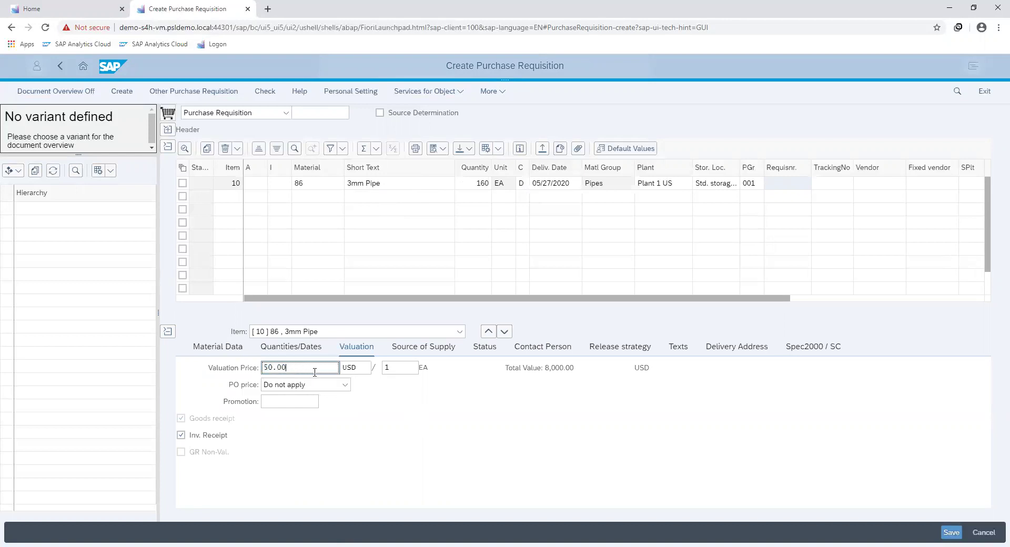
key(Tab)
click(254, 184)
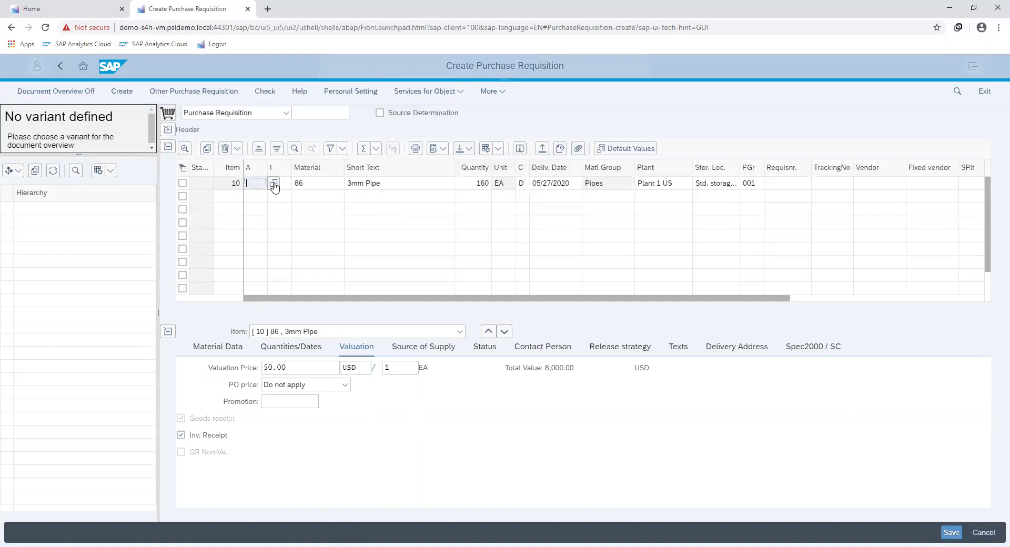
click(275, 184)
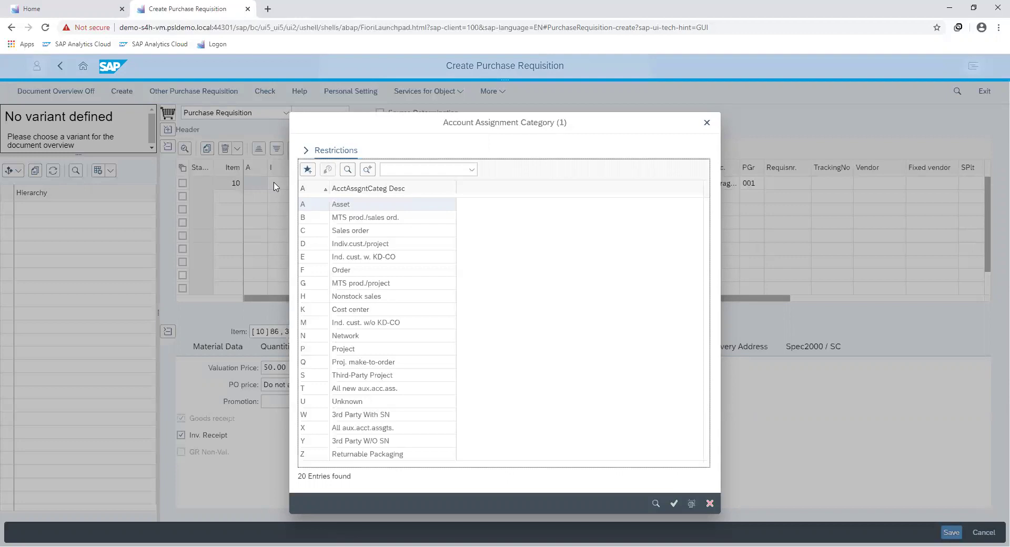
click(322, 311)
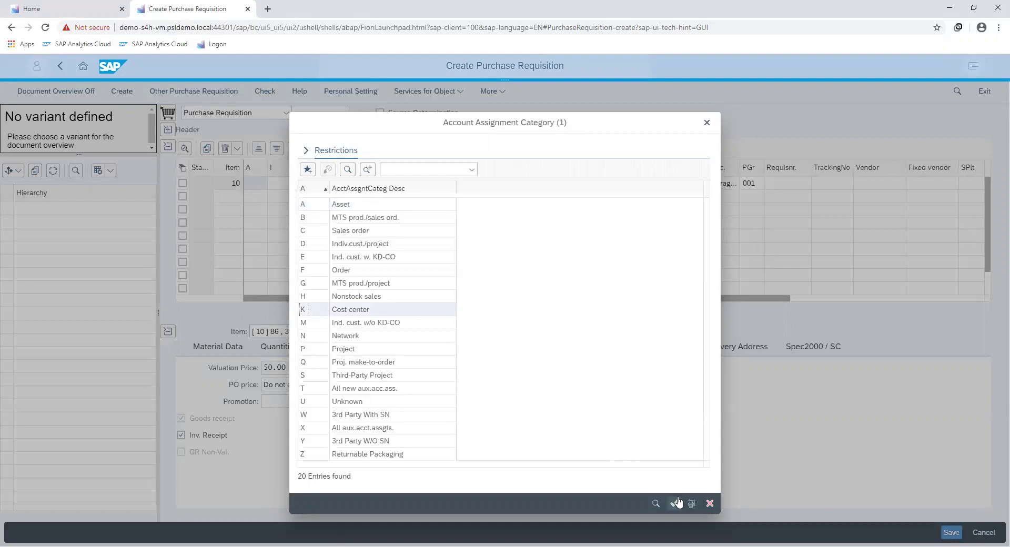
click(710, 504)
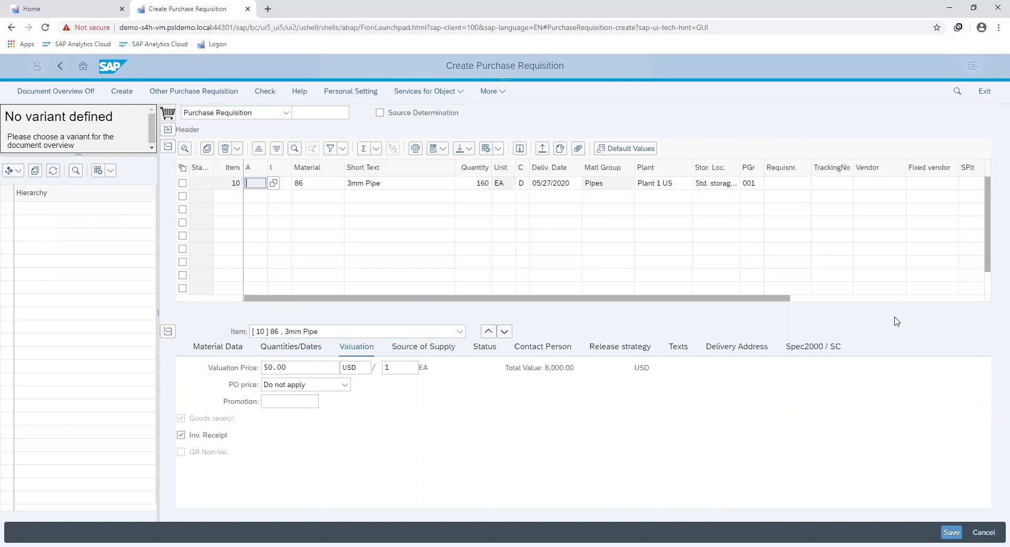
Save the purchase requisition.
click(951, 532)
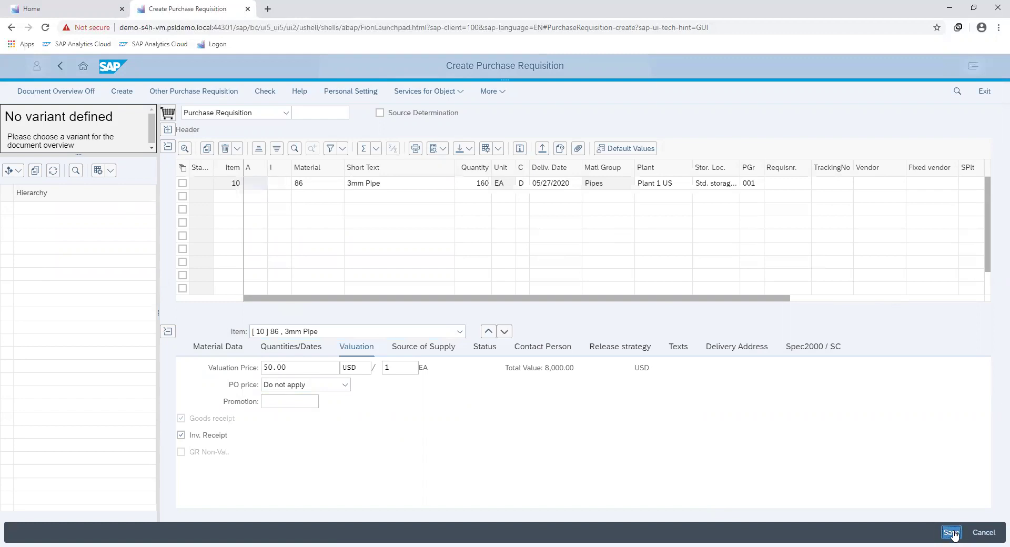